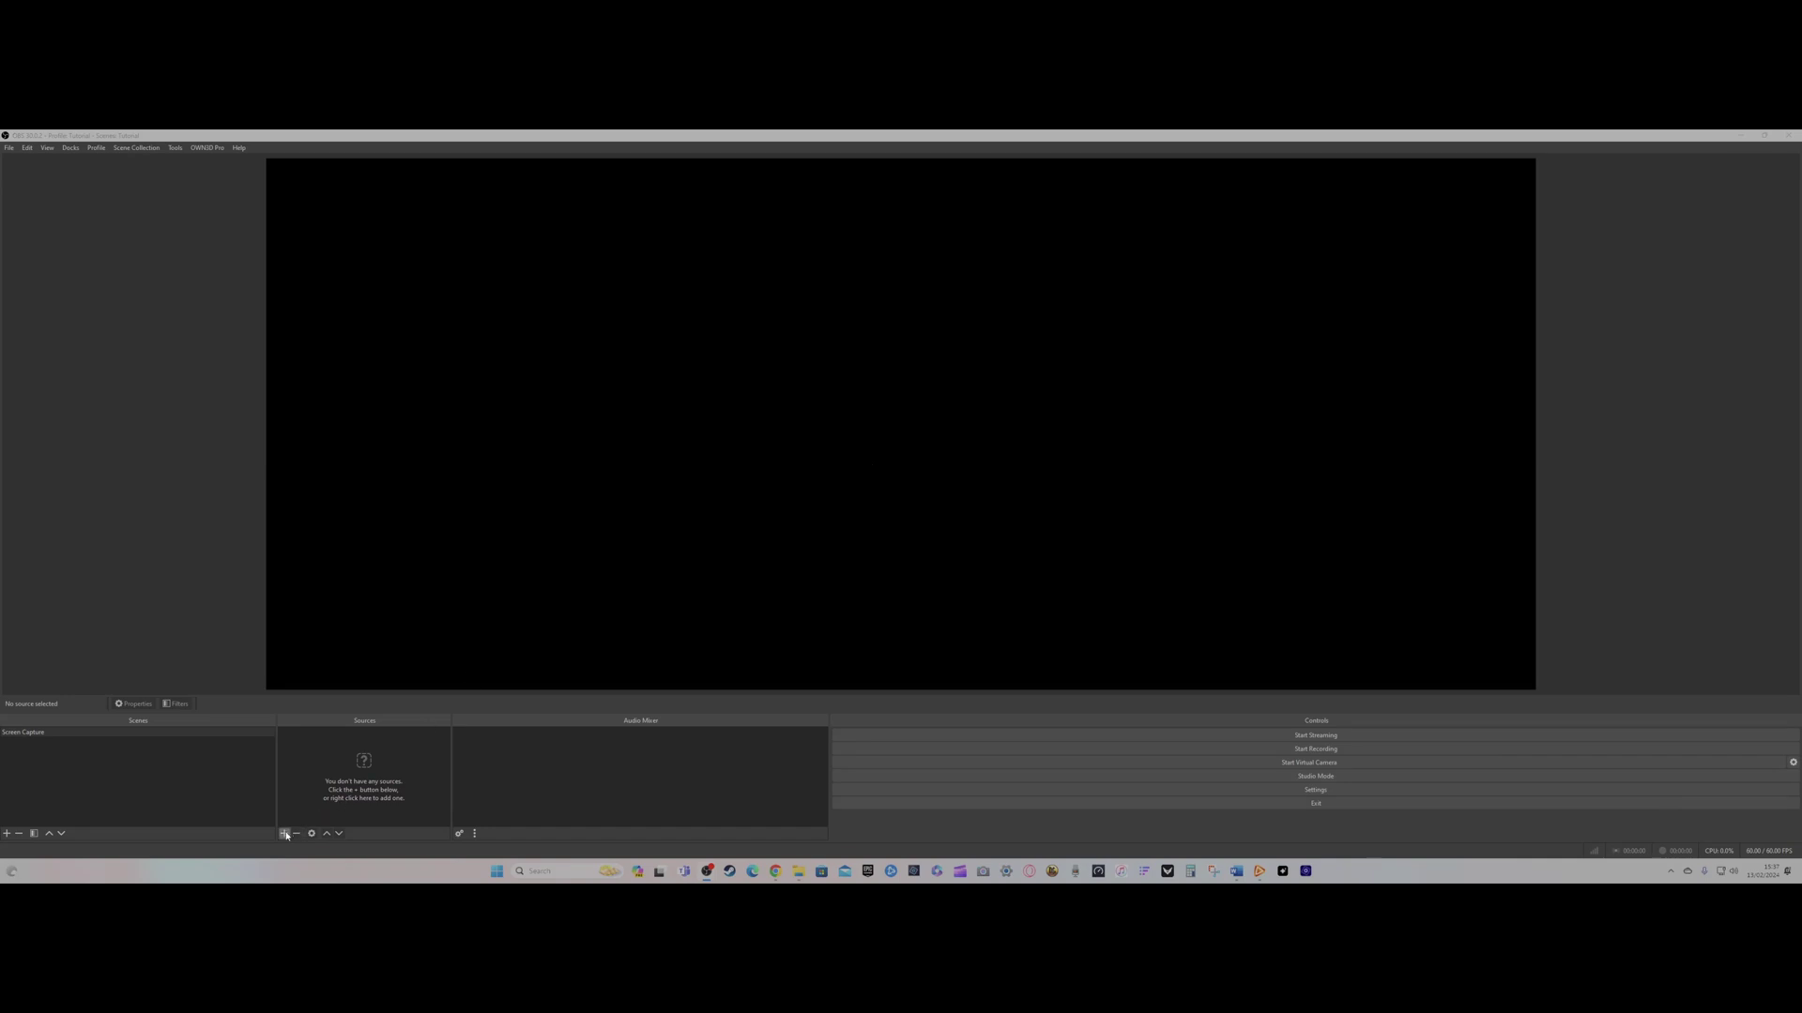
Add a new Display Capture source to the scene and reach its display selection list.
left_click(282, 833)
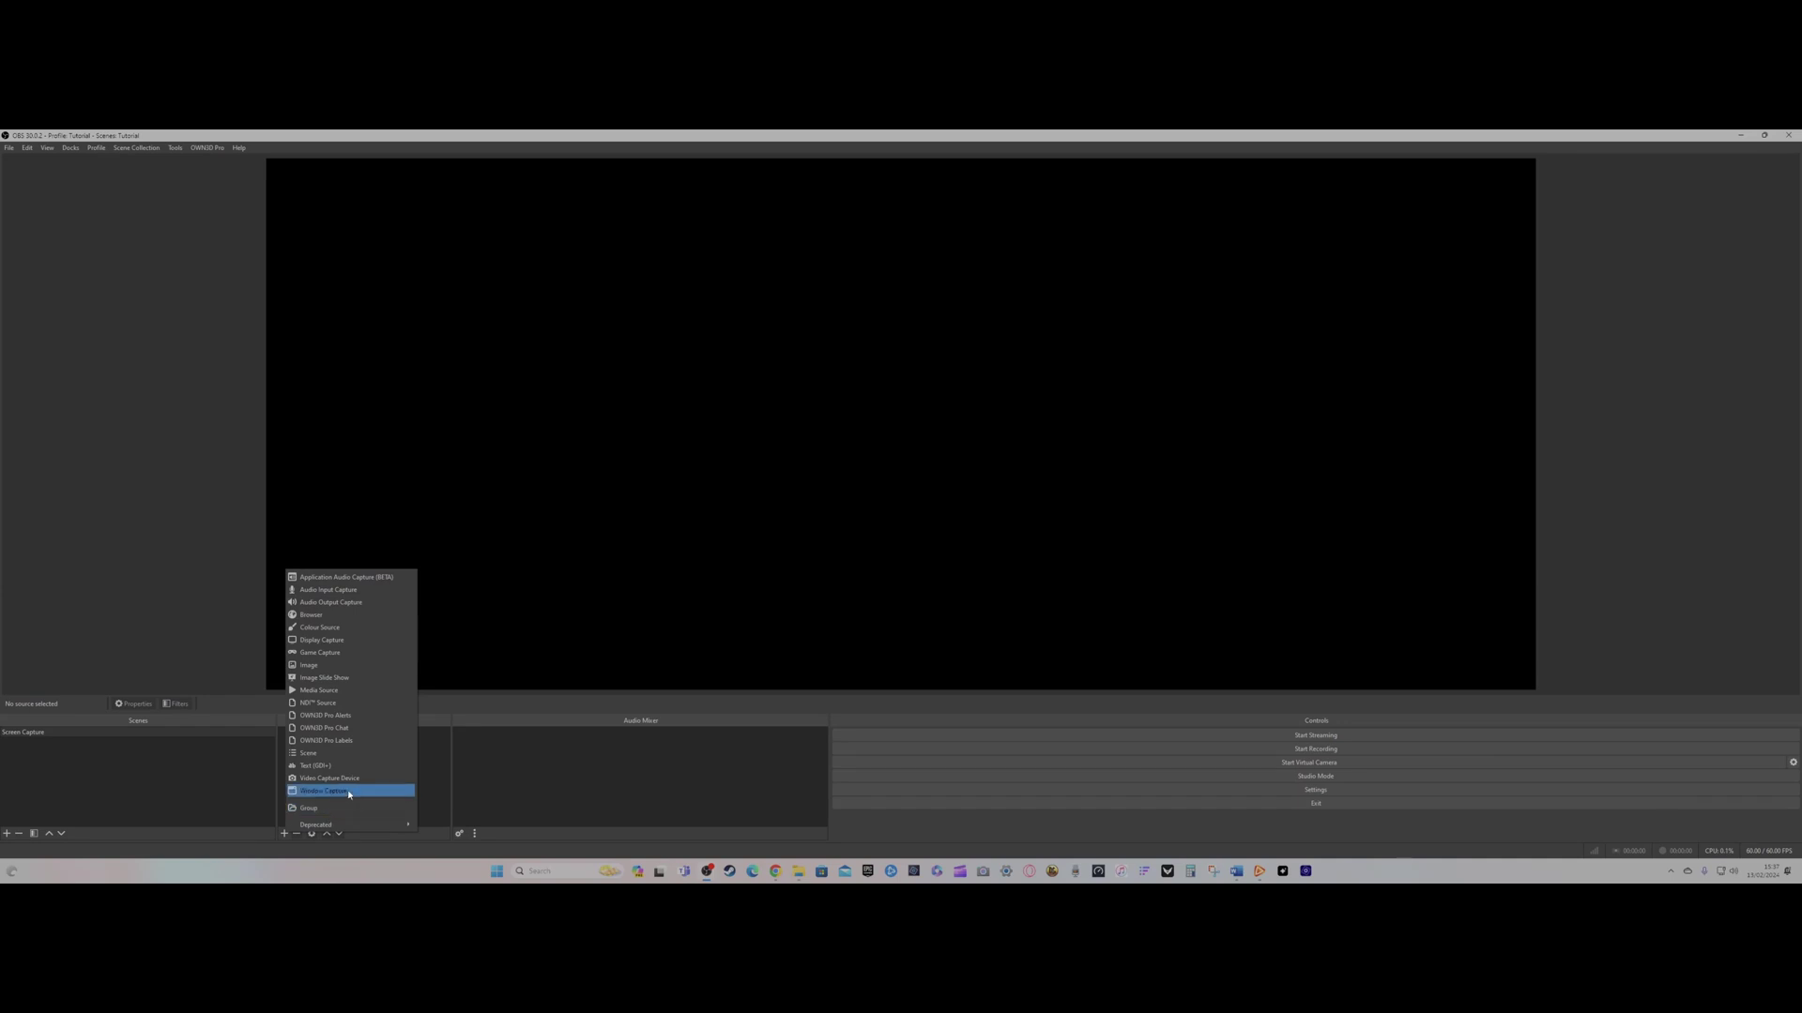
left_click(343, 647)
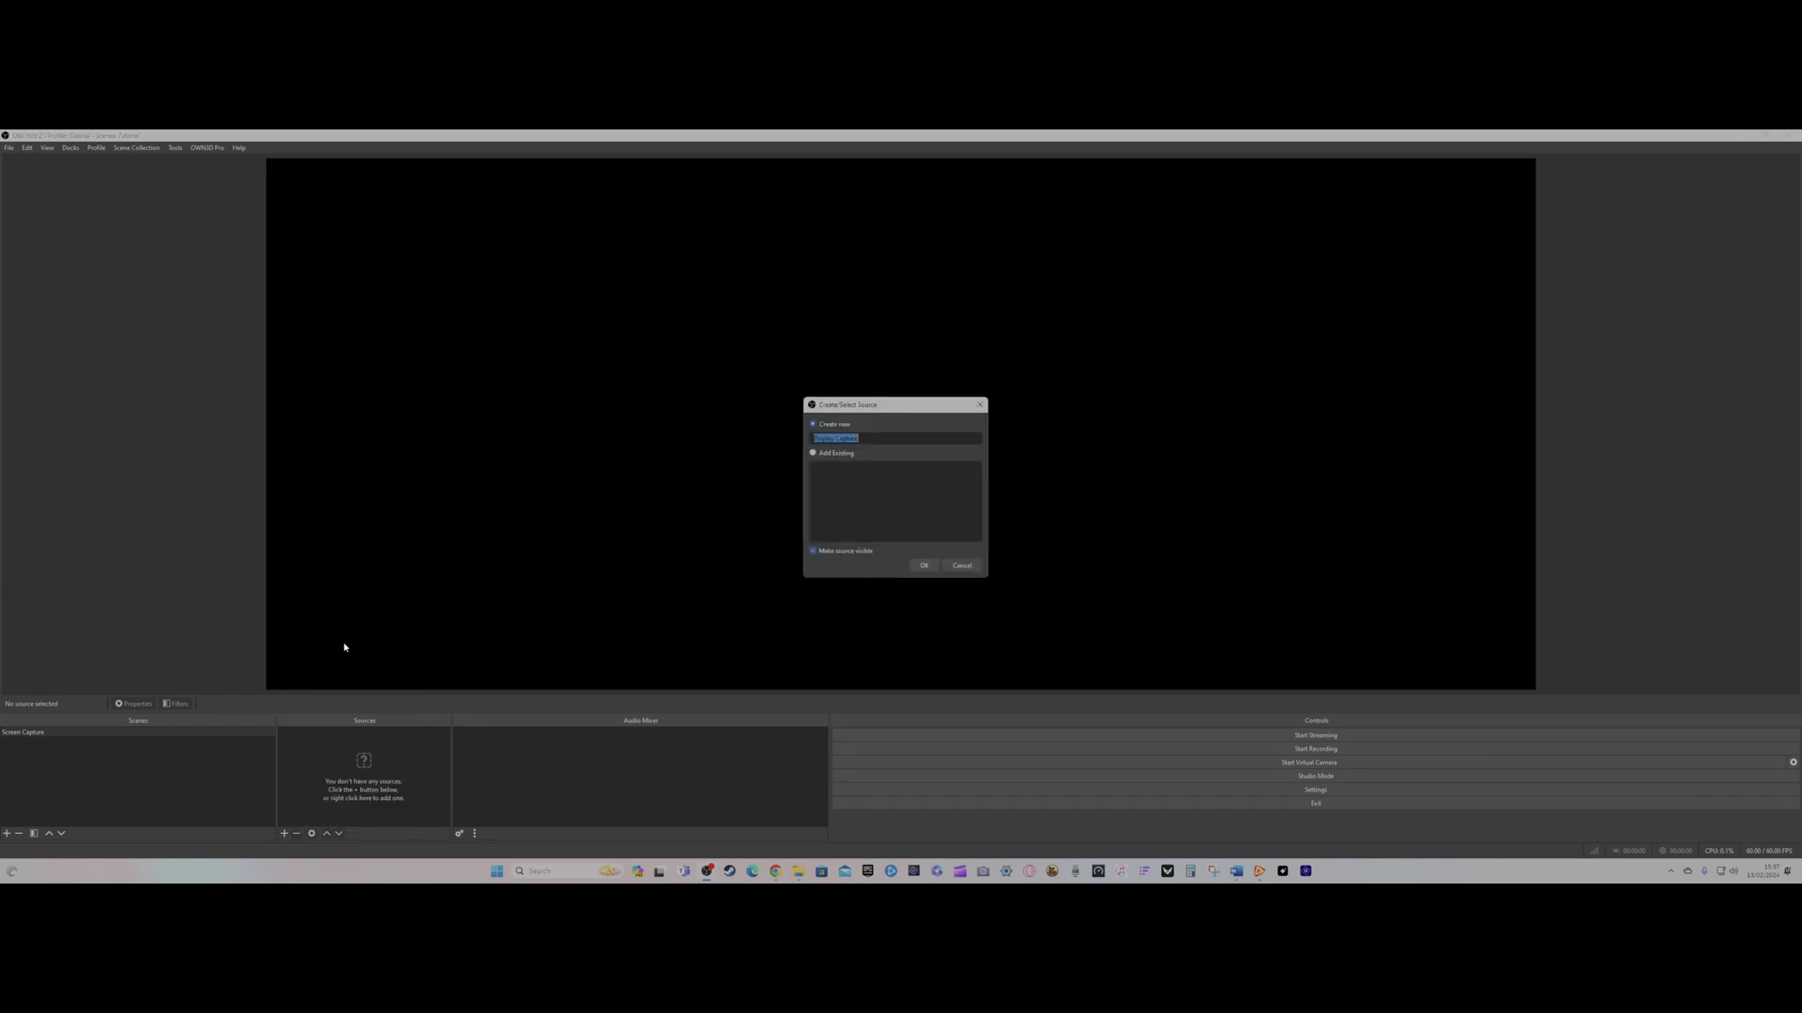
left_click(923, 568)
left_click(916, 516)
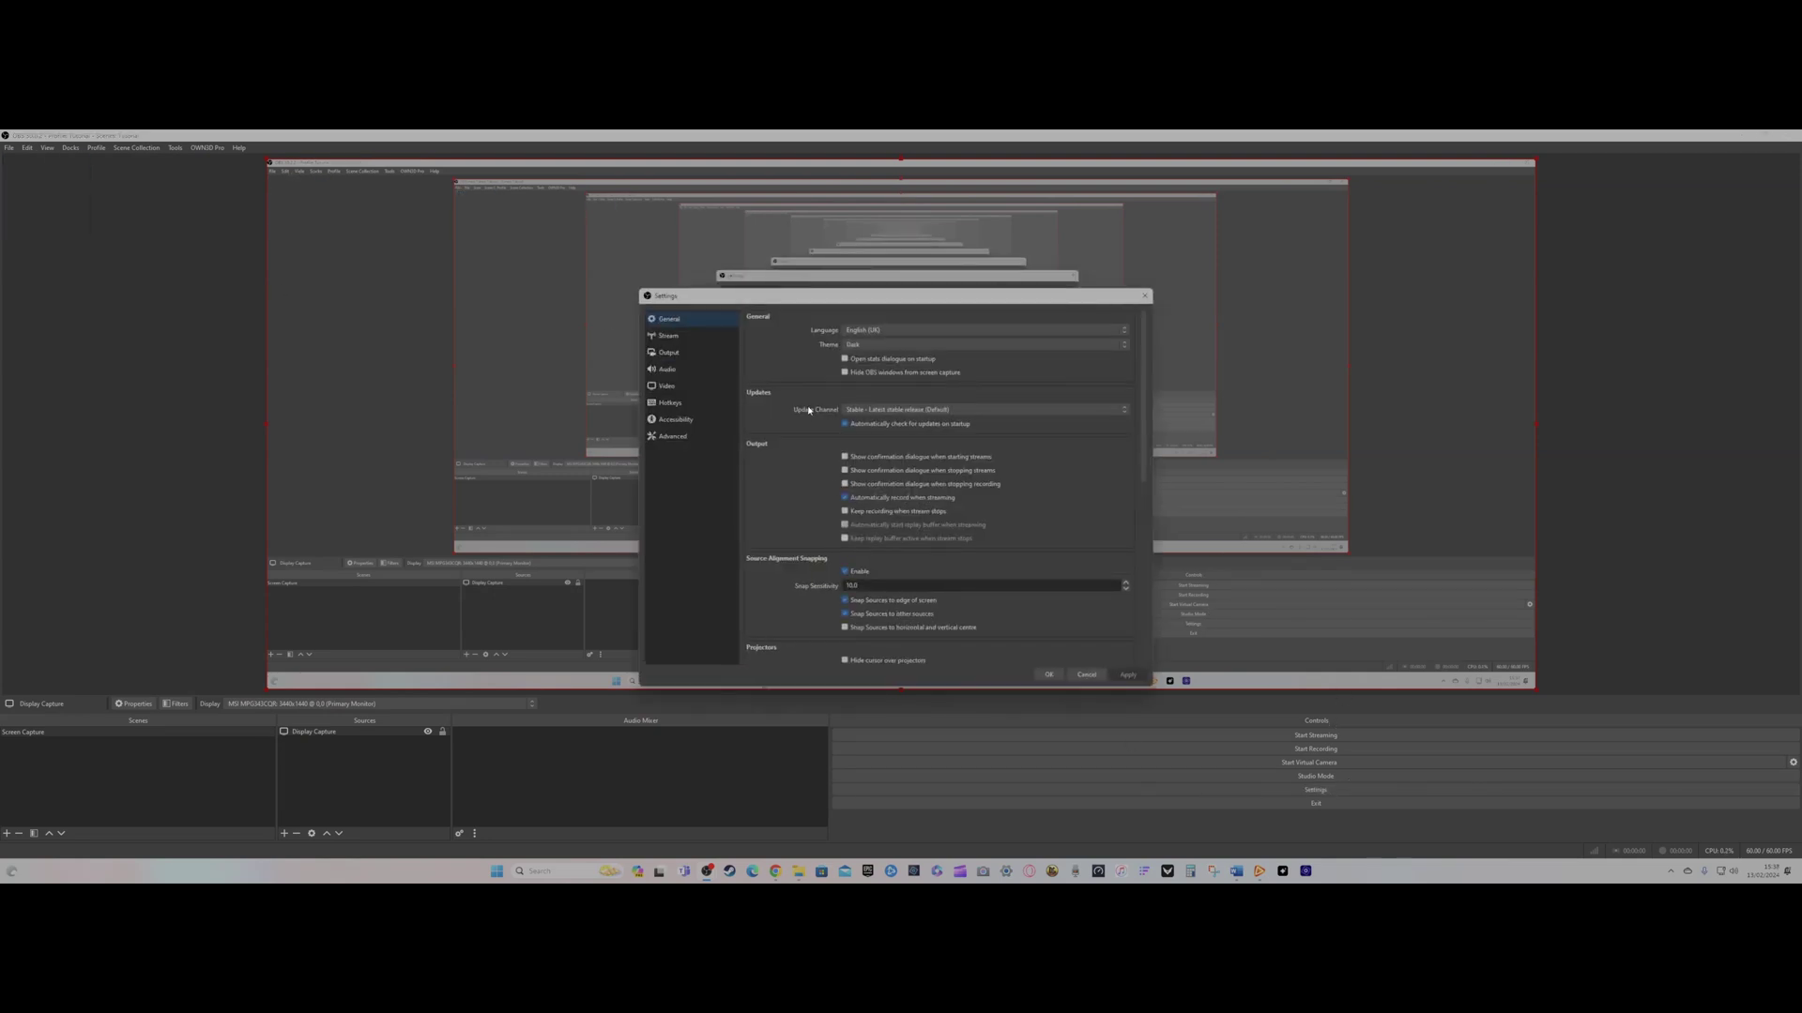
Choose 3440x1440 as the Base (Canvas) Resolution on the Video settings page.
left_click(681, 388)
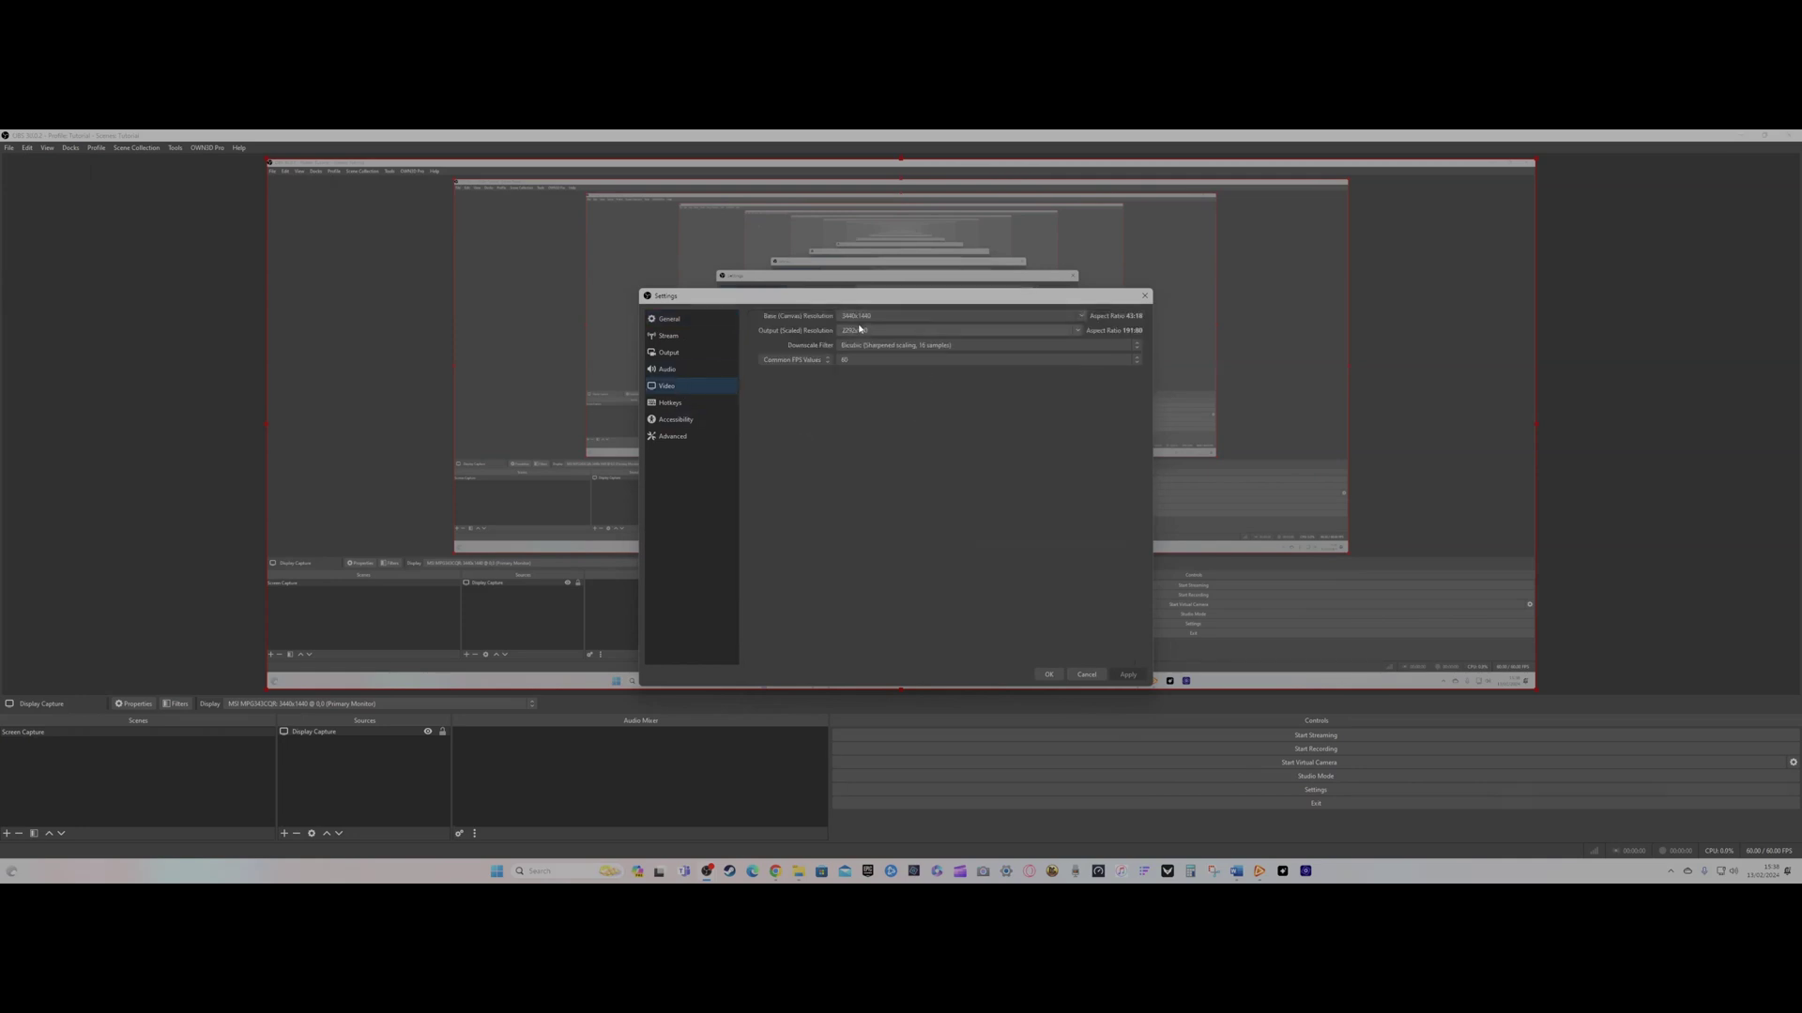
left_click(1081, 316)
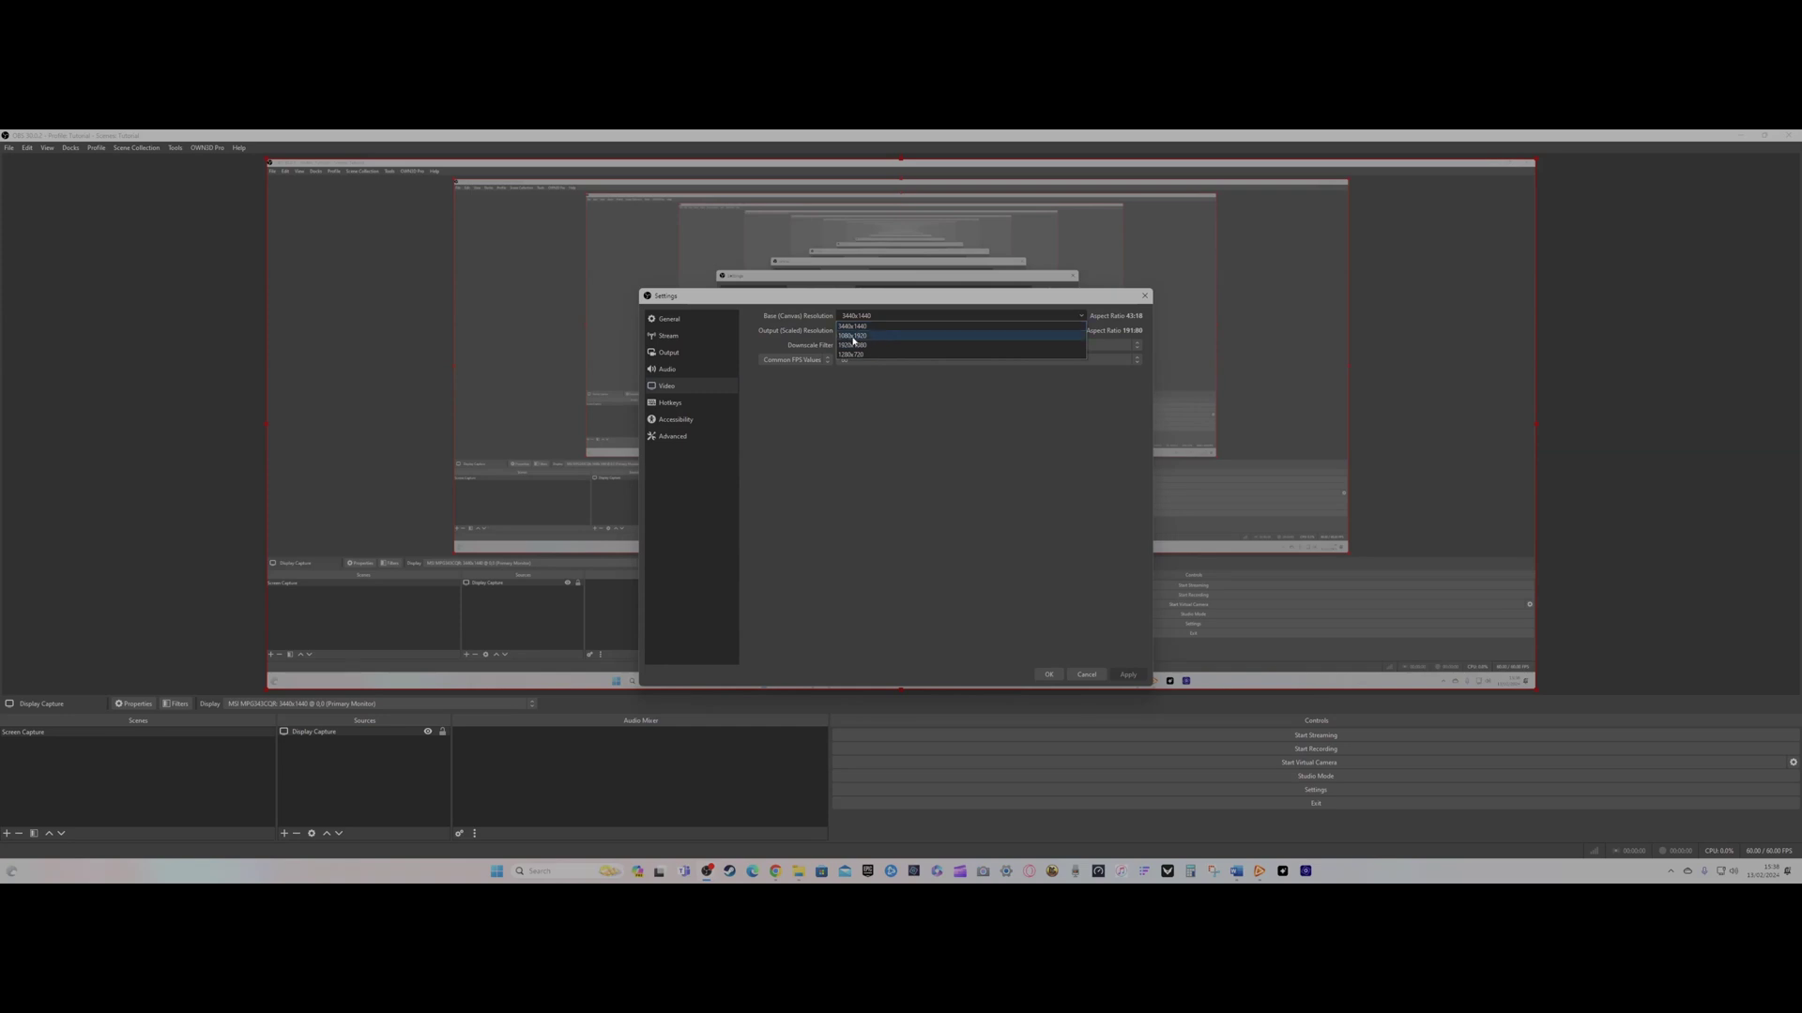
left_click(888, 315)
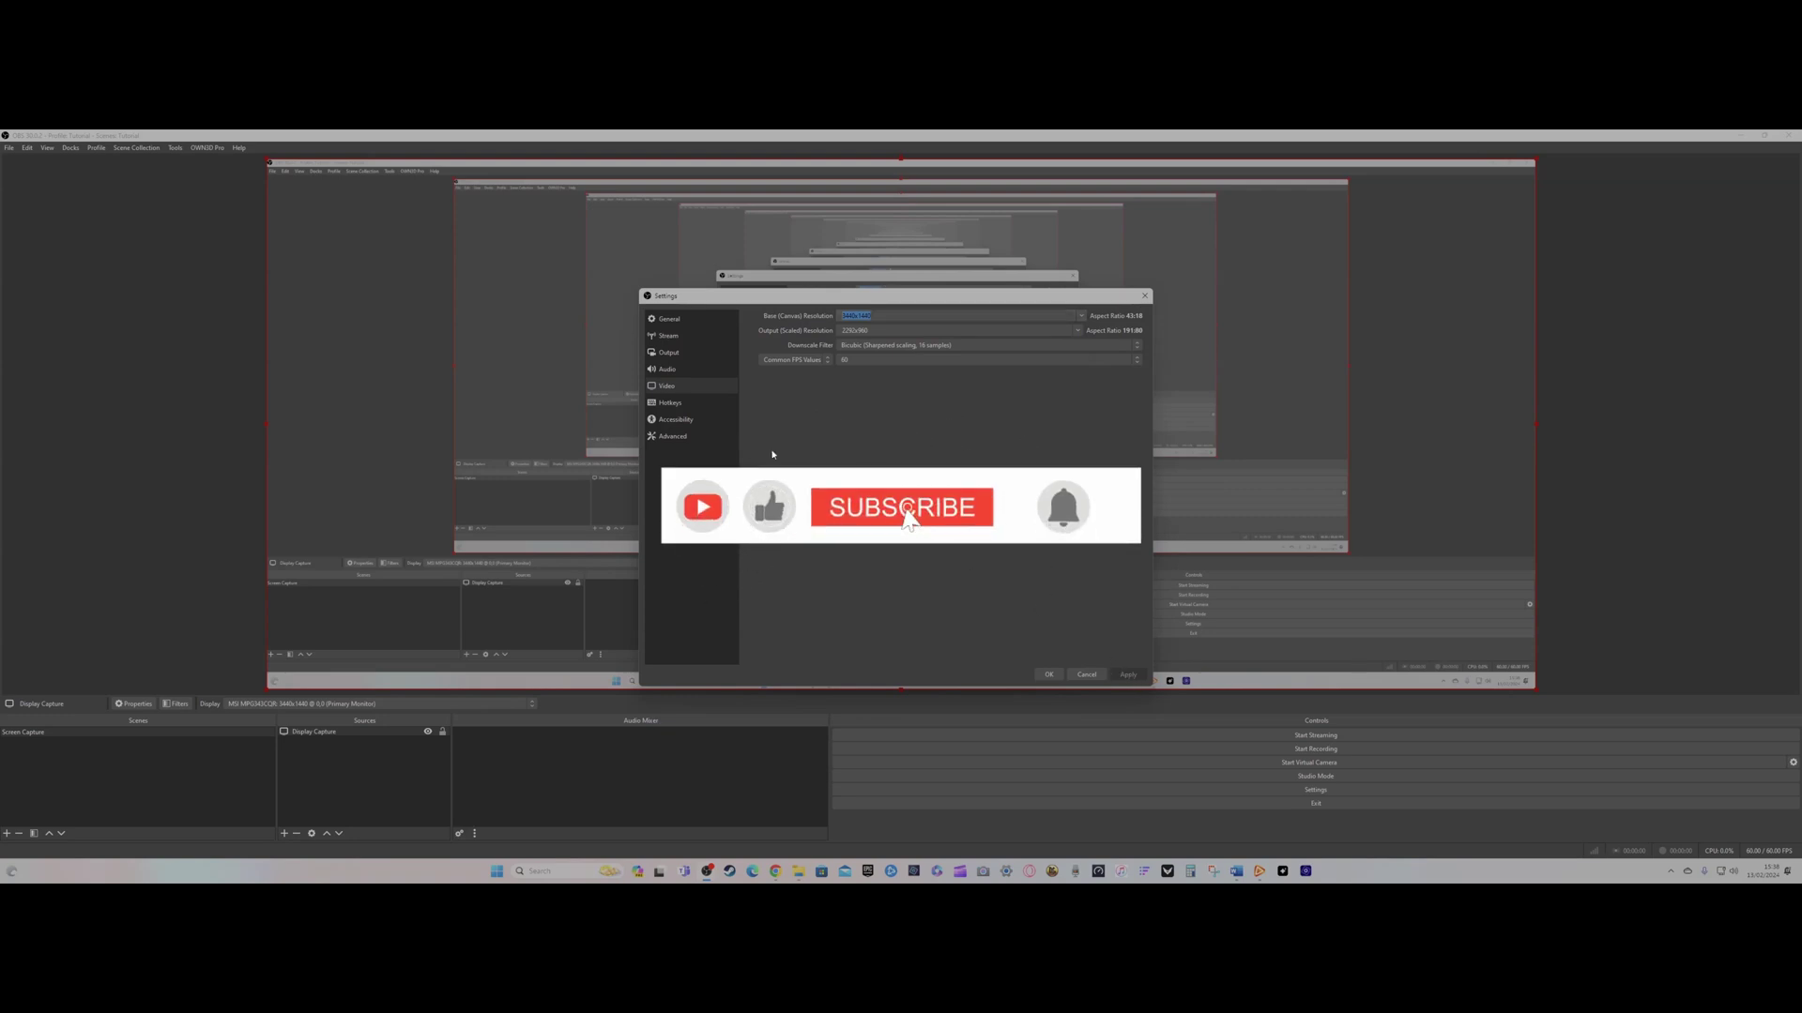
Show the Output section with streaming bitrate, encoder and recording path options.
left_click(670, 353)
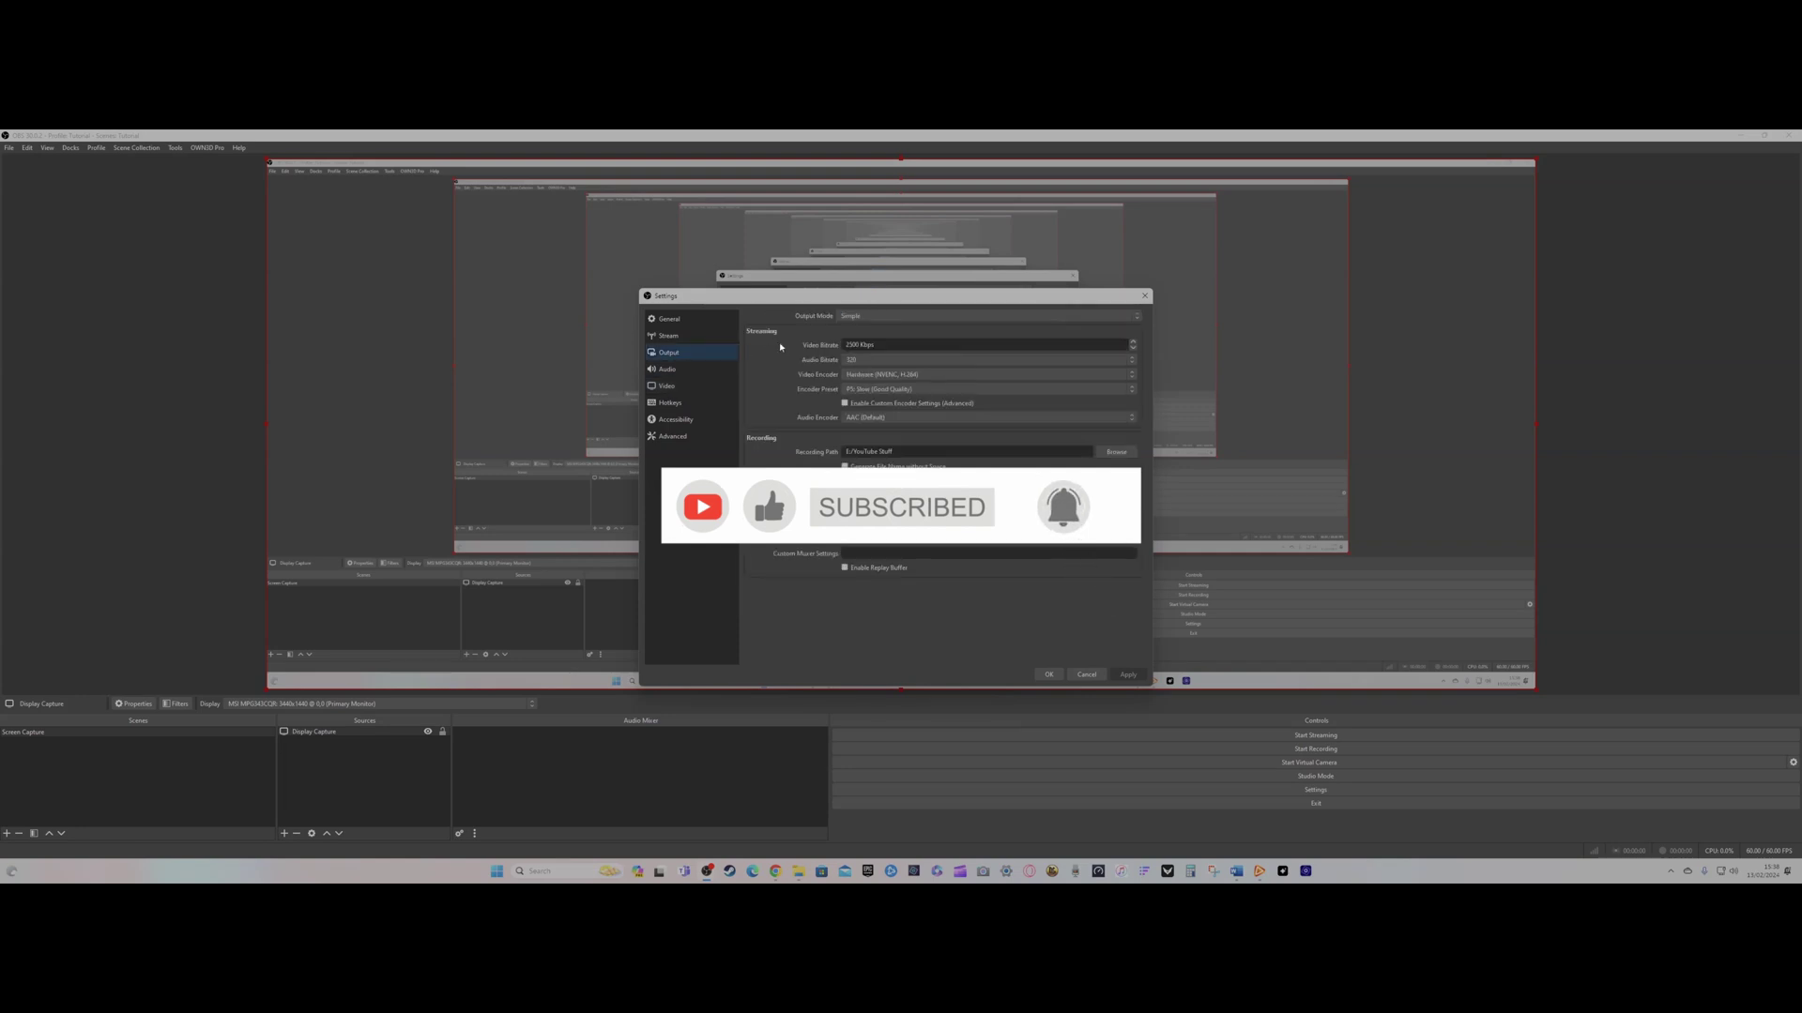